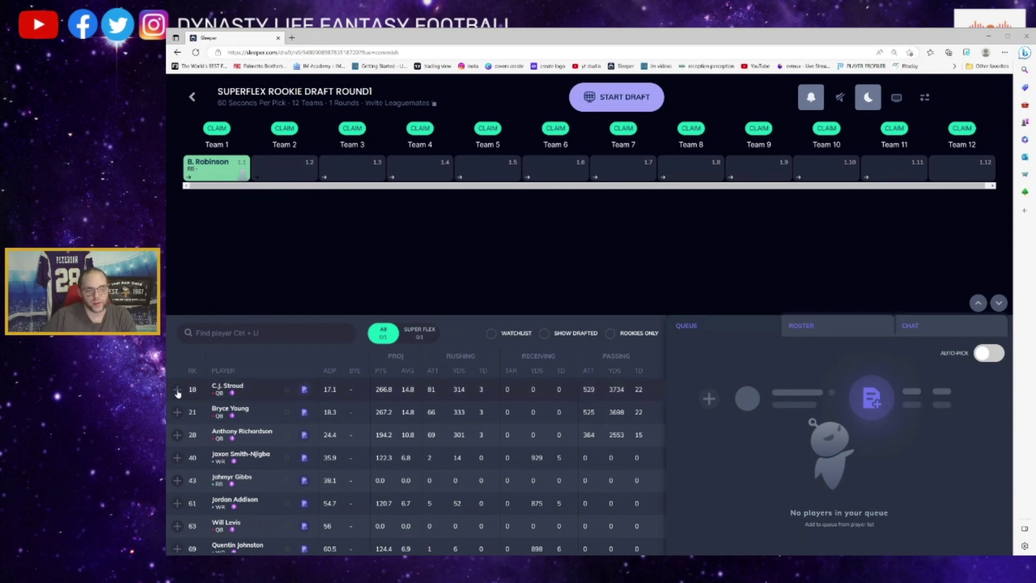
Manually set C.J. Stroud as pick 1.2 for Team 2 and Bryce Young as pick 1.3 for Team 3.
left_click(289, 178)
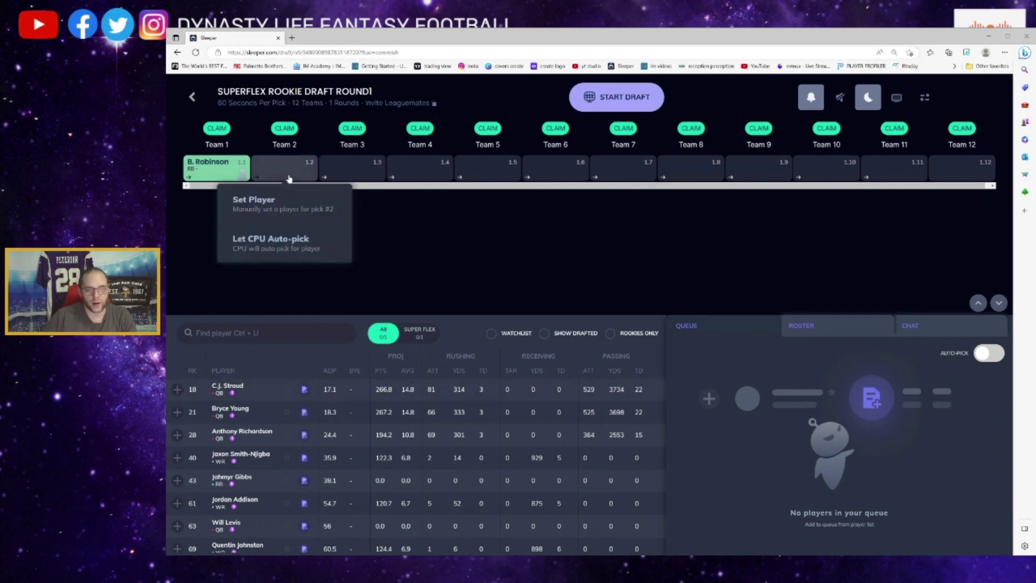
left_click(269, 206)
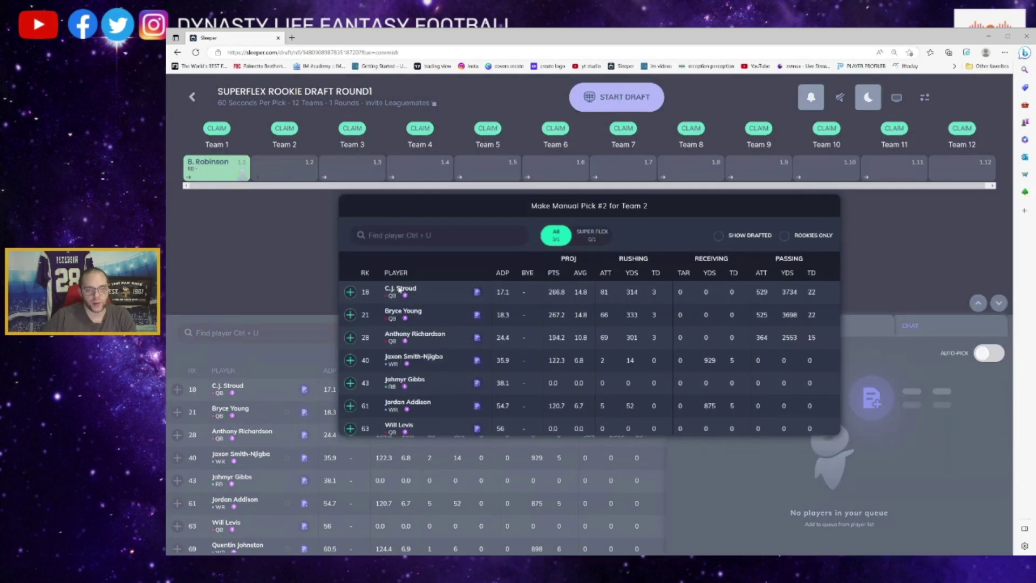
left_click(349, 292)
left_click(340, 171)
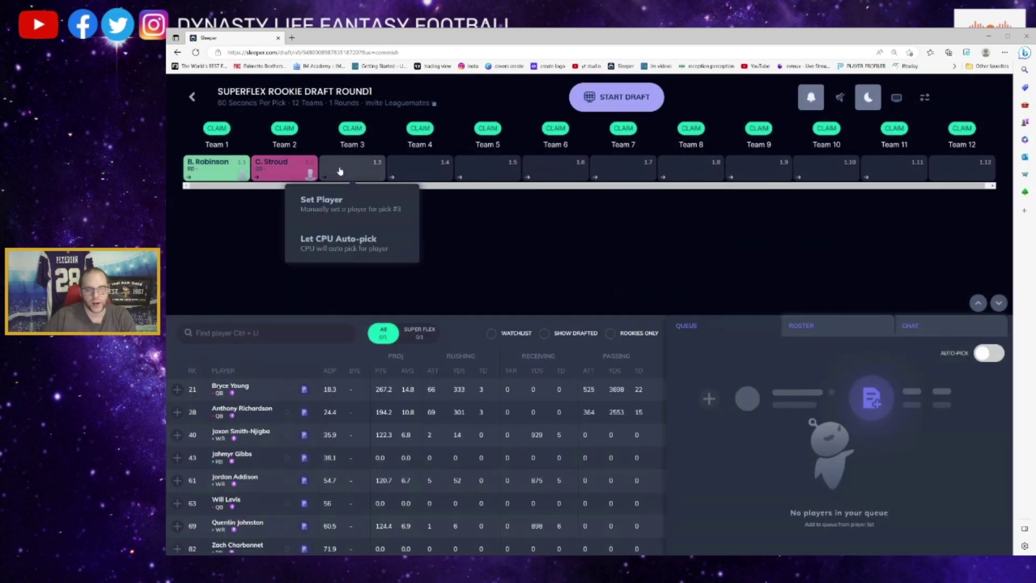
left_click(339, 206)
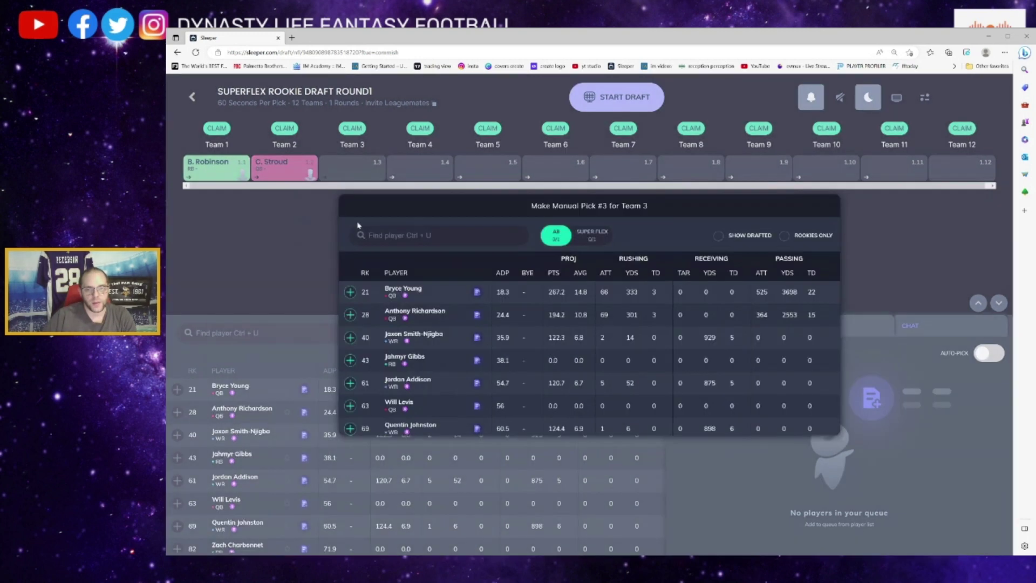
left_click(350, 292)
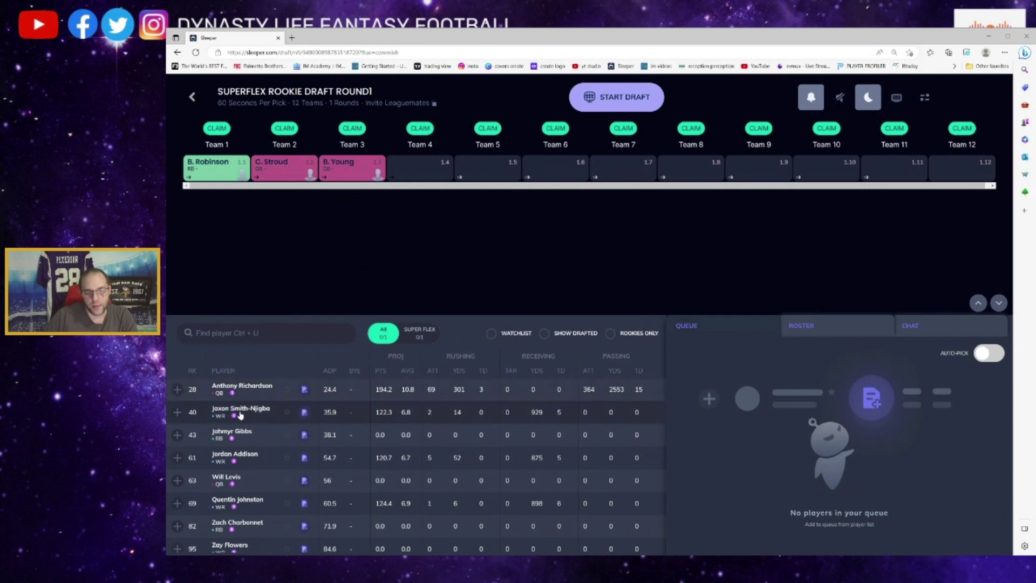
Manually assign Jaxon Smith-Njigba to Team 4 as pick 1.4 on the draft board.
left_click(406, 168)
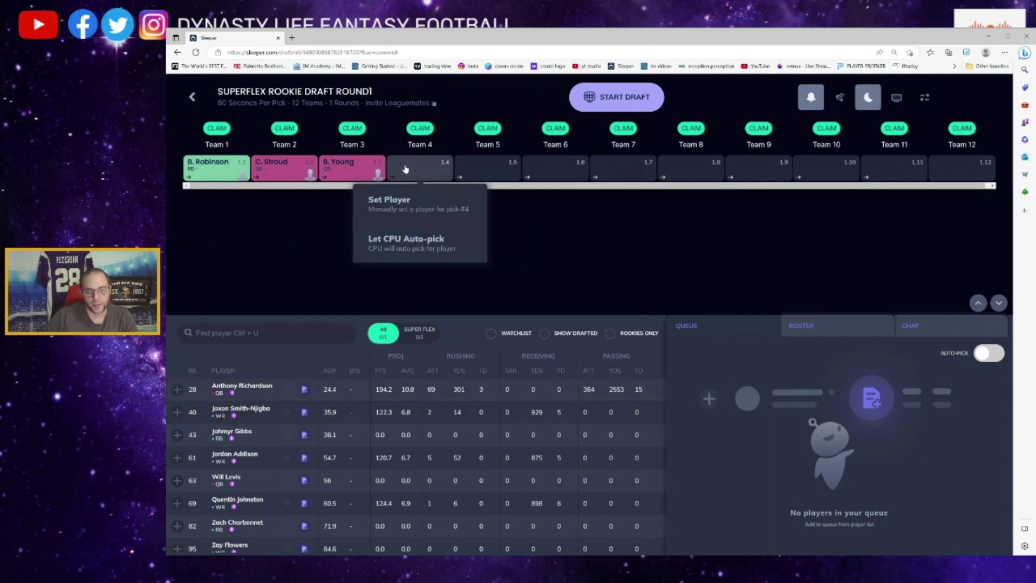
left_click(400, 213)
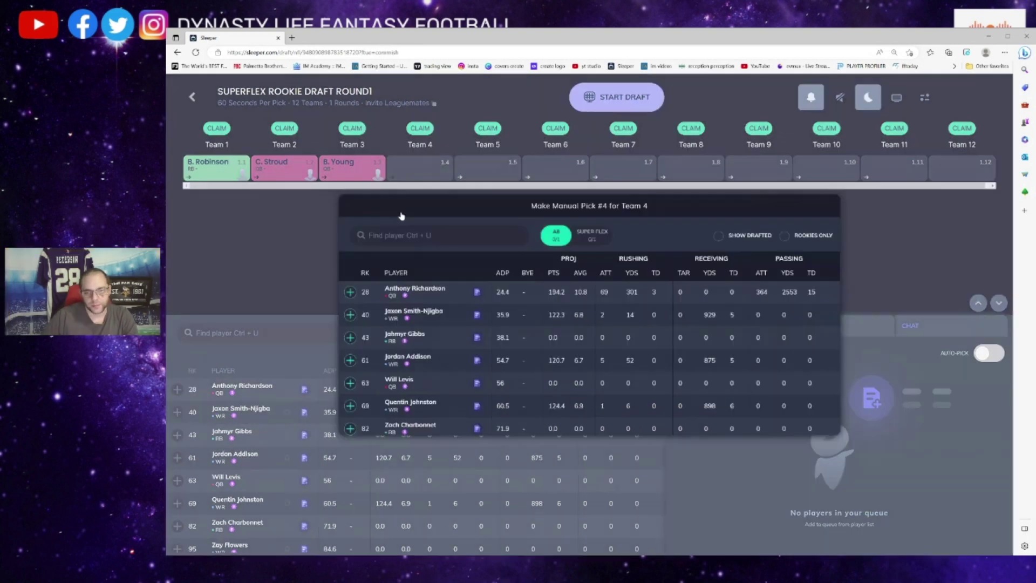
left_click(350, 315)
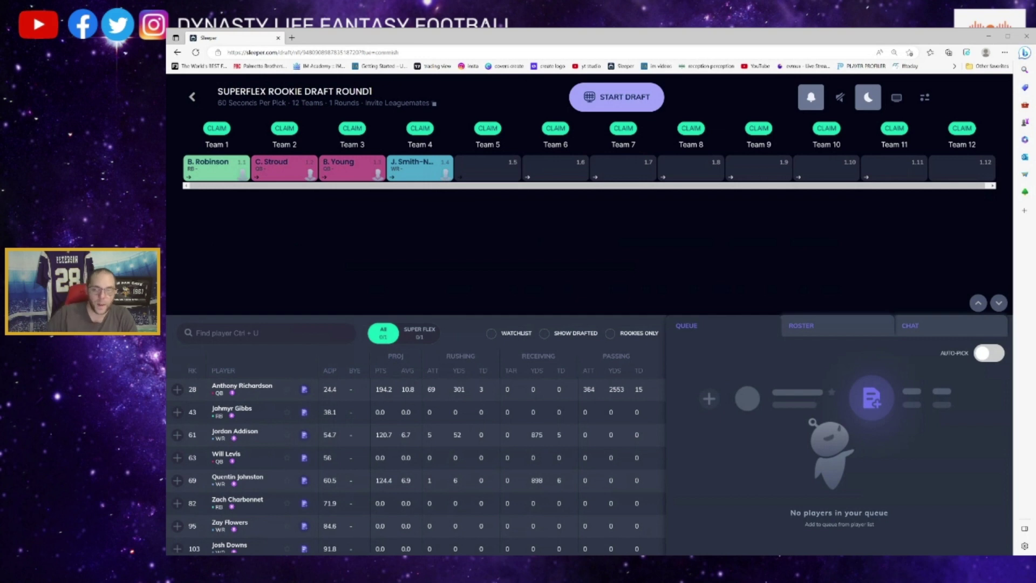
Manually set Anthony Richardson as pick 1.5 for Team 5 and Will Levis as pick 1.6 for Team 6.
left_click(227, 386)
key("Escape")
left_click(463, 175)
left_click(465, 199)
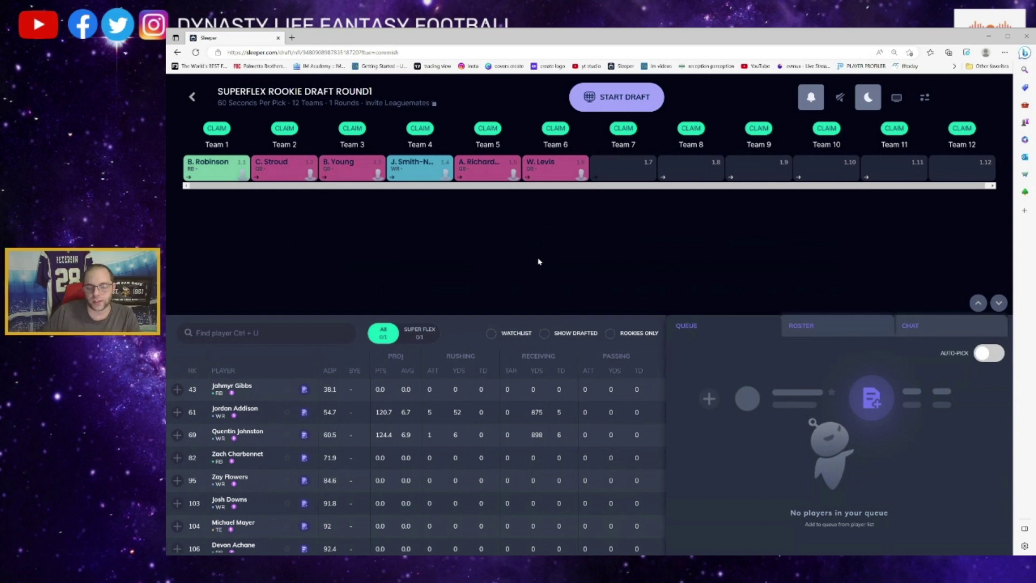
Manually set Jahmyr Gibbs as pick 1.7 for Team 7 and Quentin Johnston as pick 1.8 for Team 8.
left_click(623, 170)
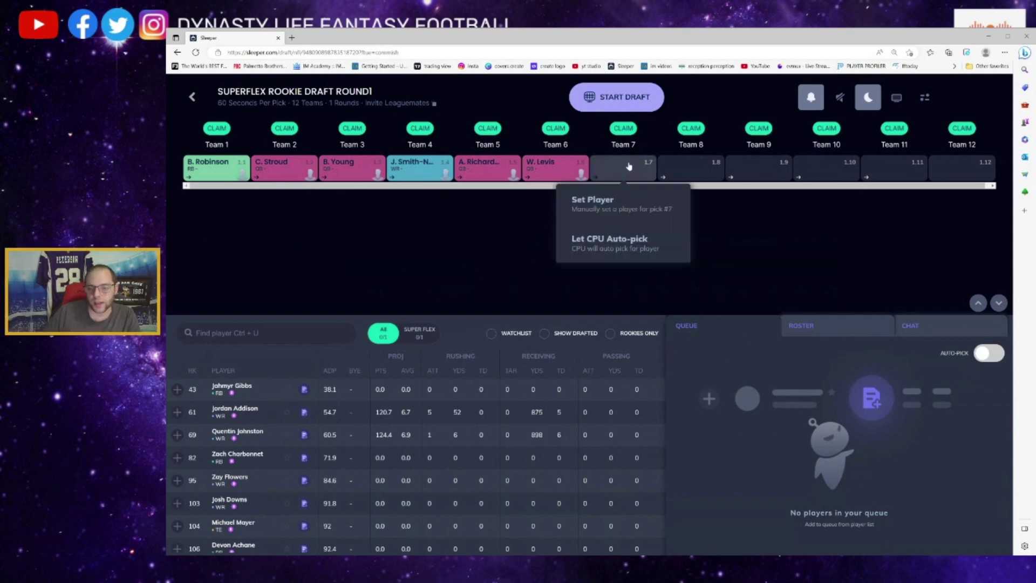
left_click(605, 205)
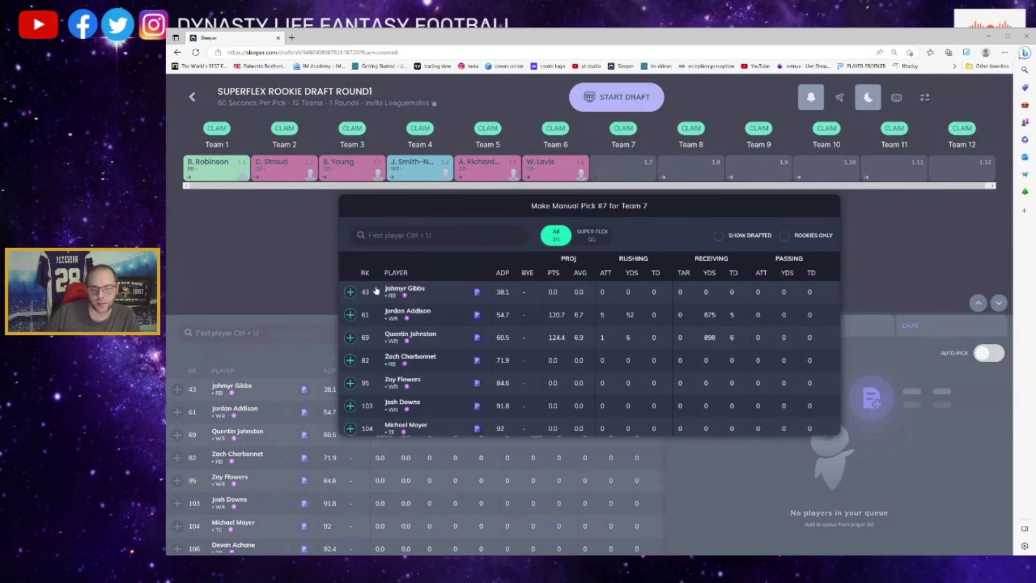
left_click(352, 294)
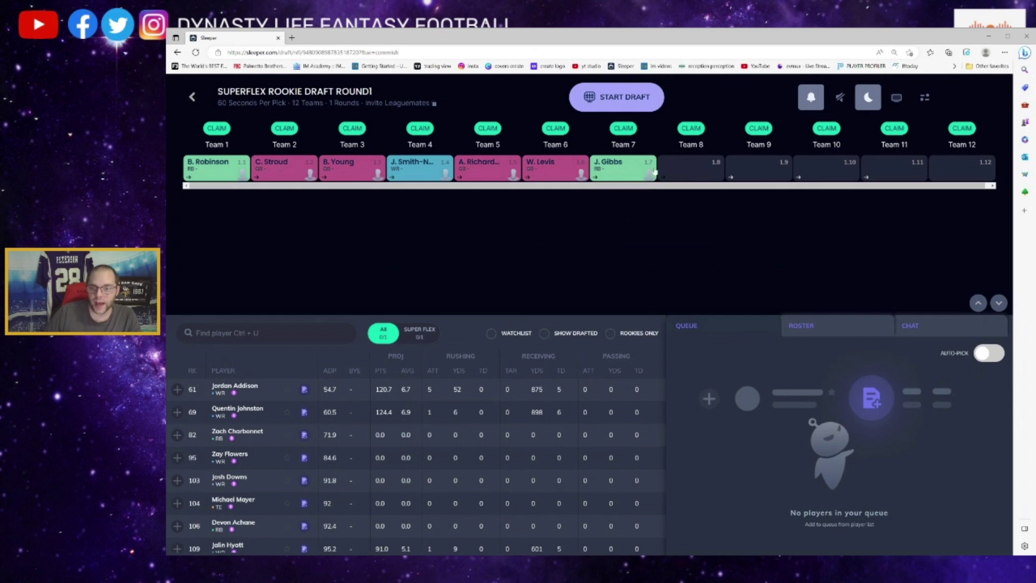
left_click(686, 177)
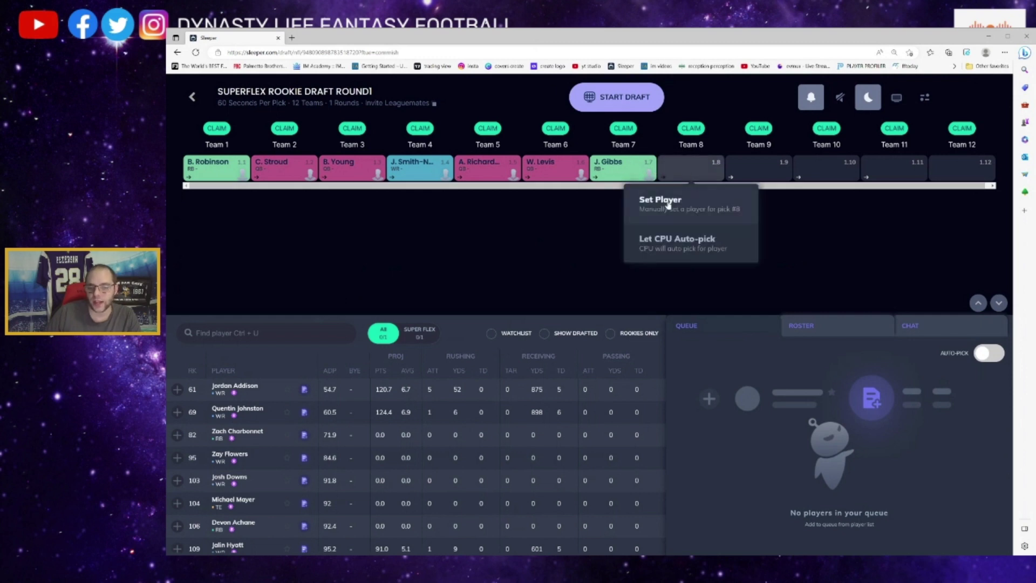
left_click(667, 203)
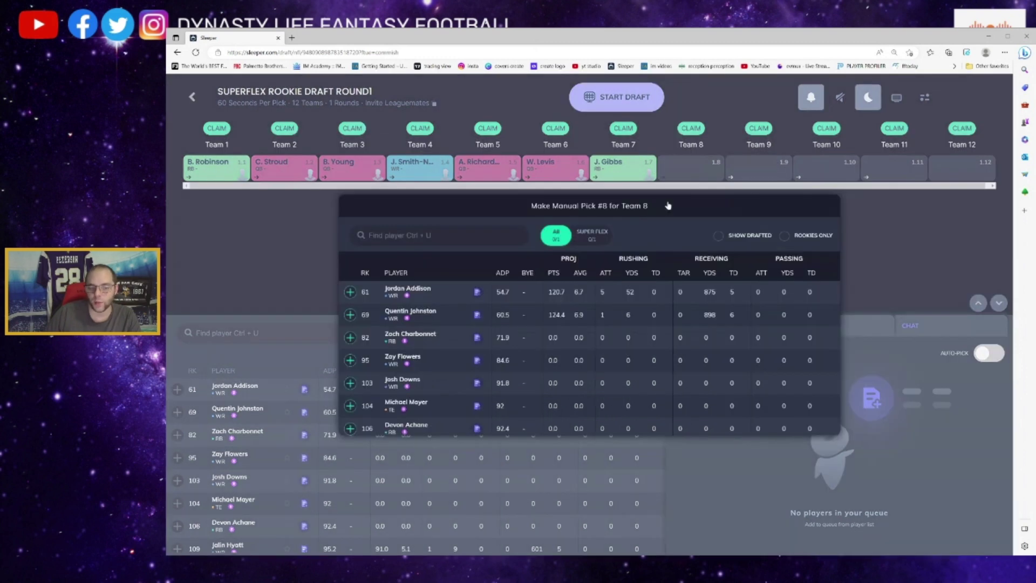
left_click(350, 314)
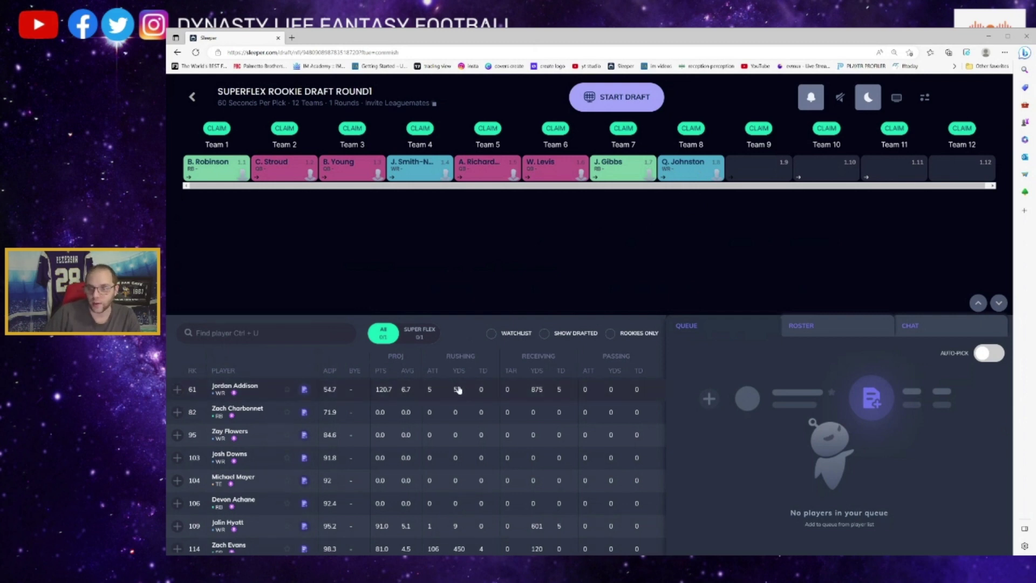
Manually set Jordan Addison as pick 1.9 for Team 9 and Zach Charbonnet as pick 1.10 for Team 10.
left_click(743, 177)
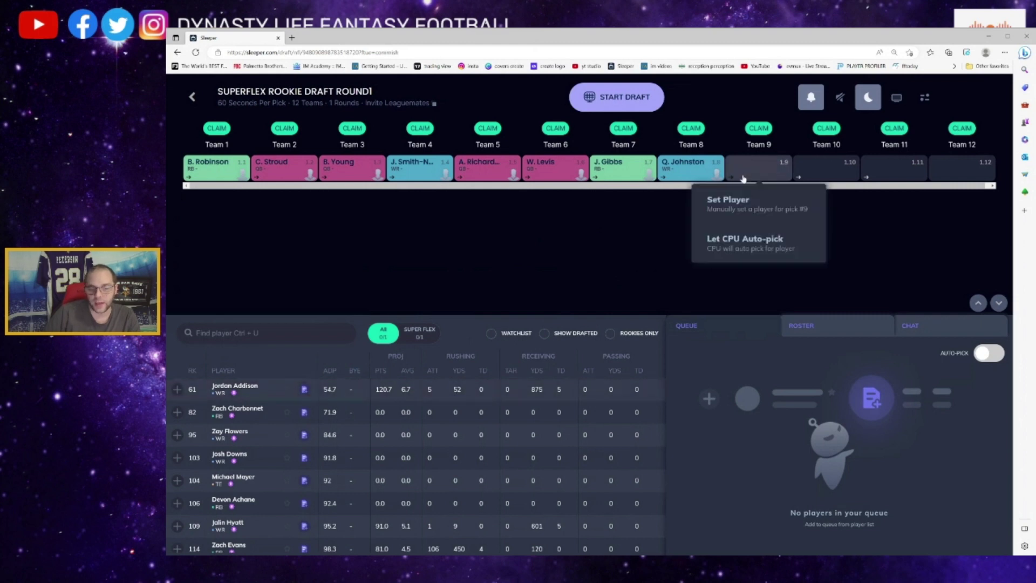
left_click(742, 204)
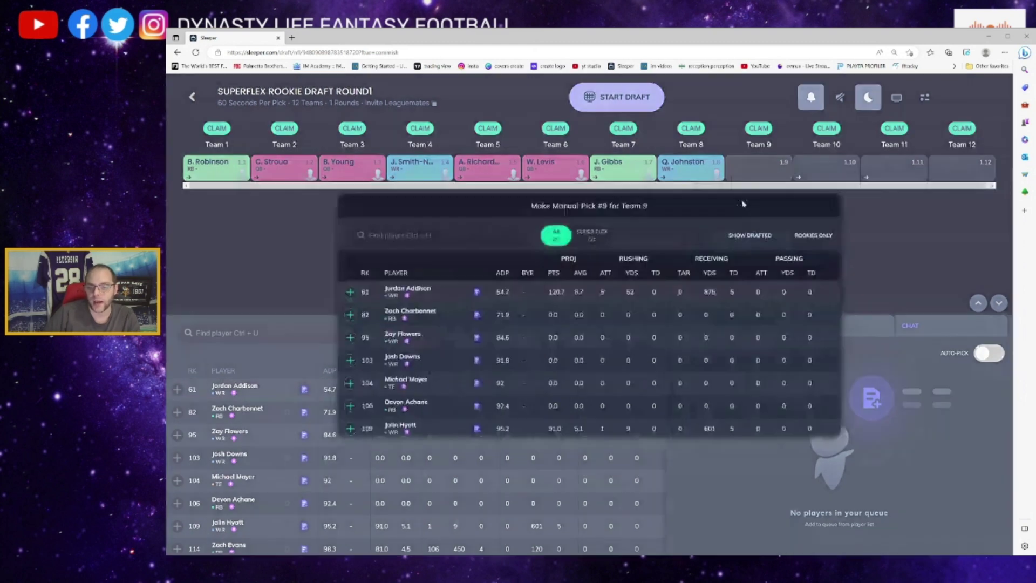
left_click(349, 294)
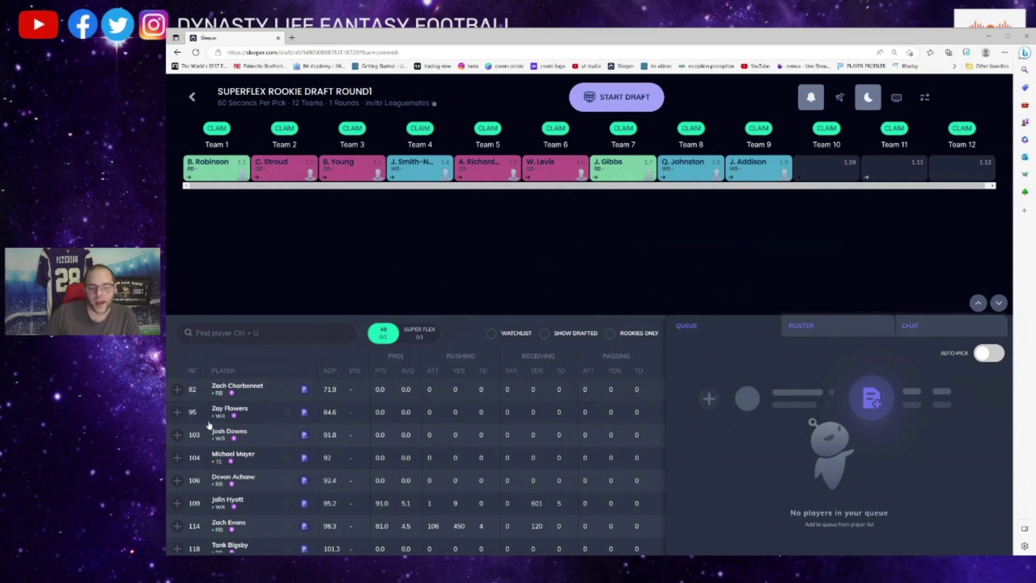
left_click(809, 169)
left_click(801, 208)
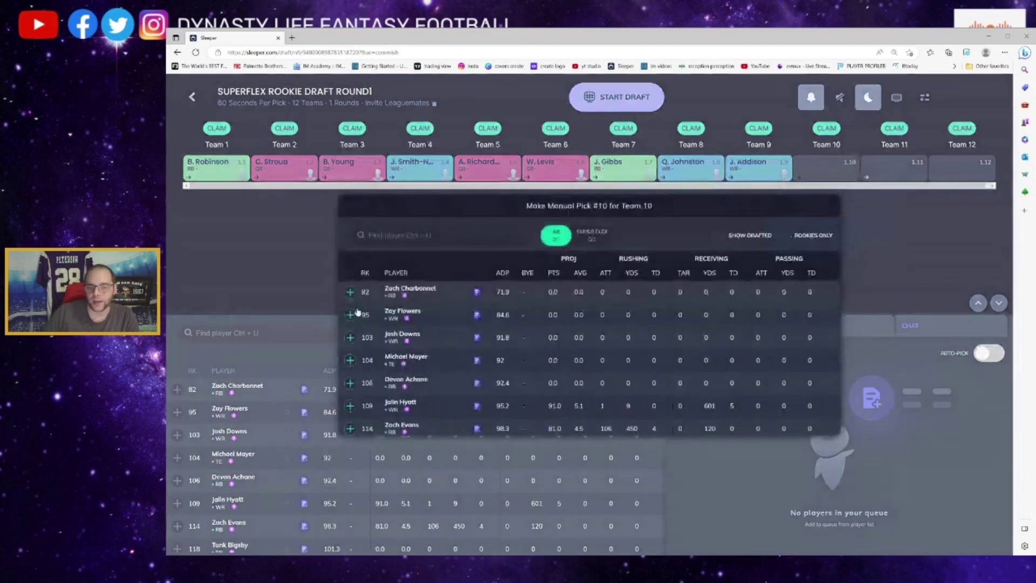
left_click(354, 294)
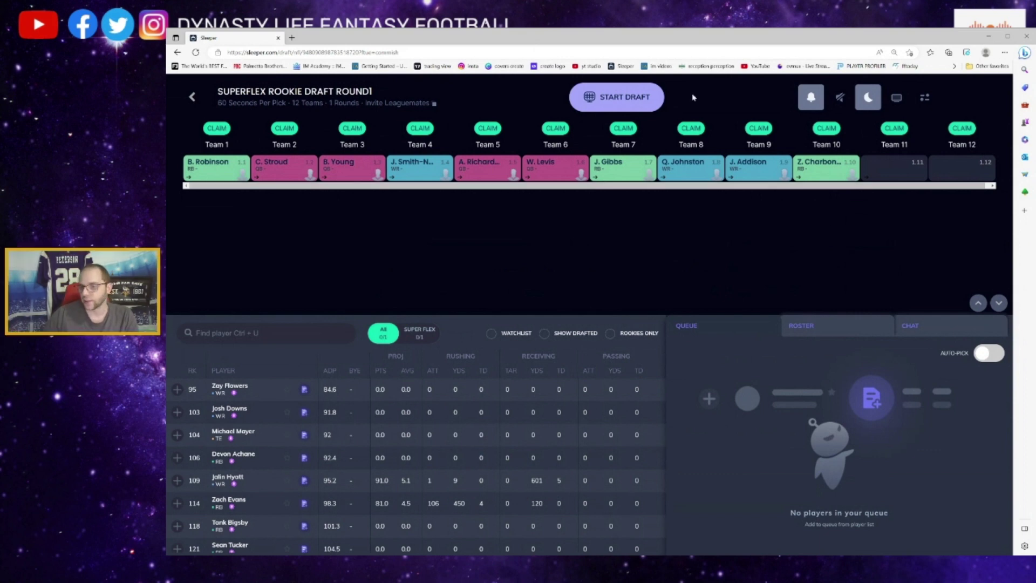
Manually set Zay Flowers as pick 1.11 for Team 11 and Michael Mayer as pick 1.12 for Team 12.
left_click(879, 170)
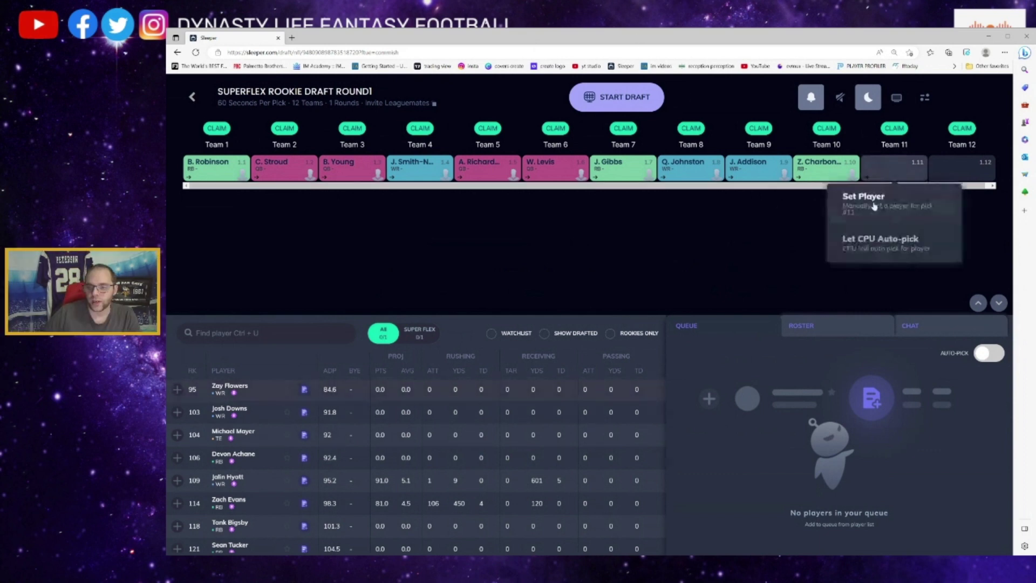
left_click(874, 206)
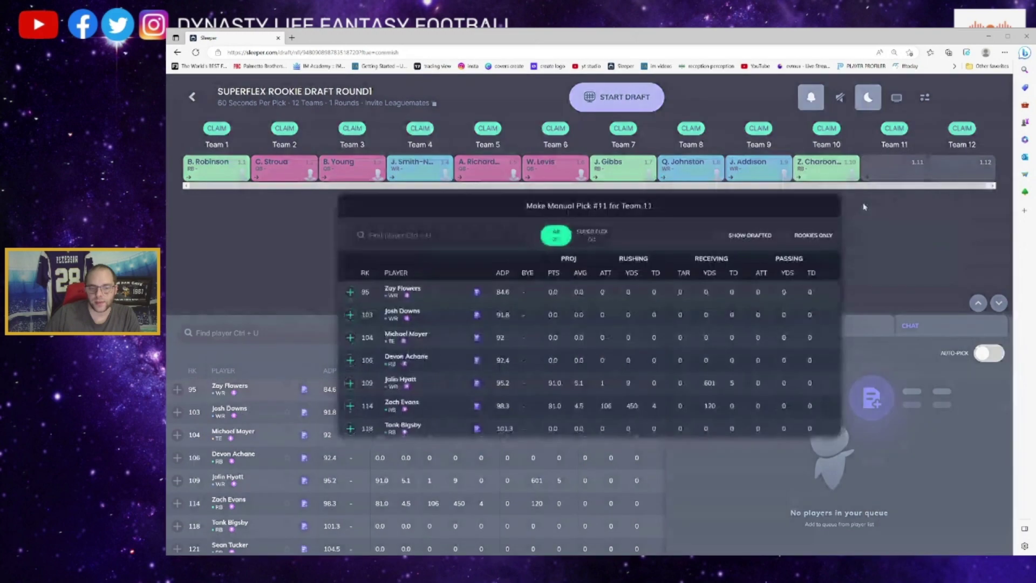
left_click(354, 293)
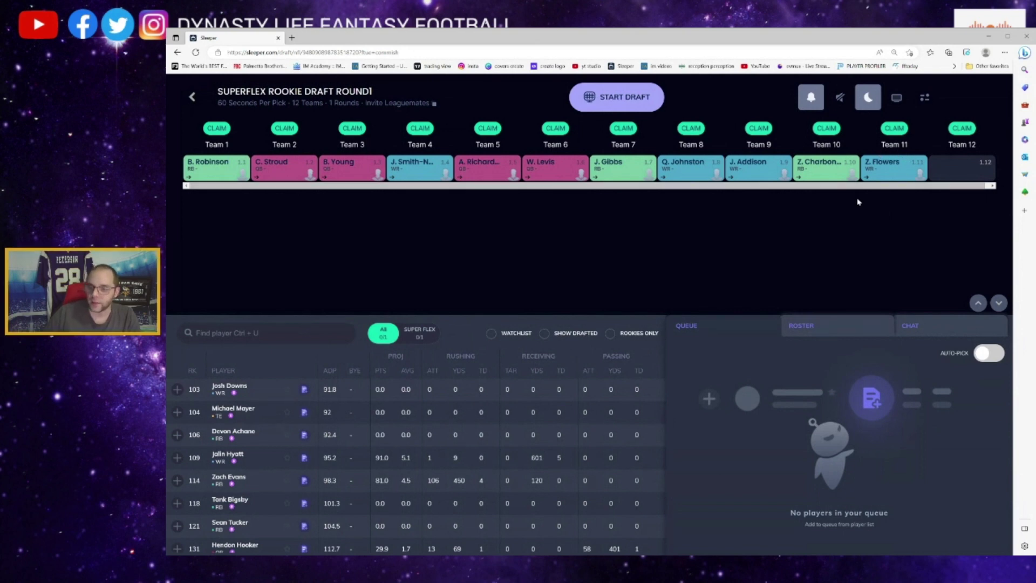
left_click(964, 171)
left_click(886, 207)
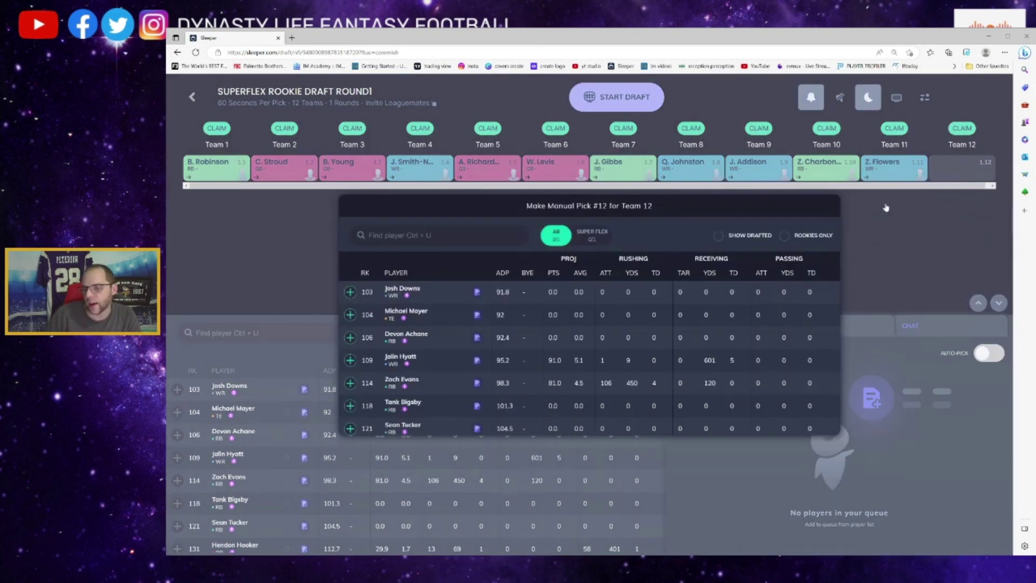
left_click(350, 315)
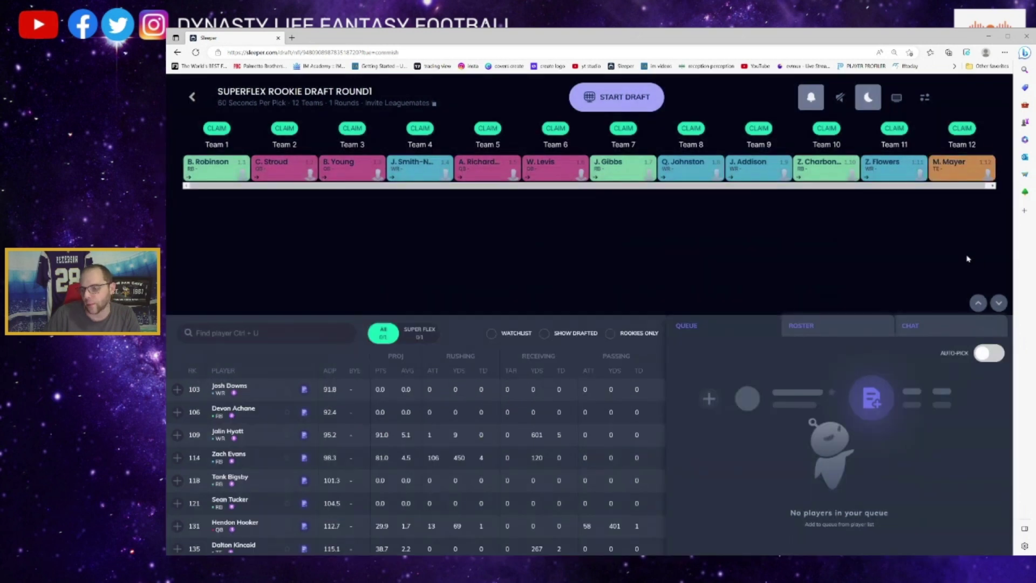